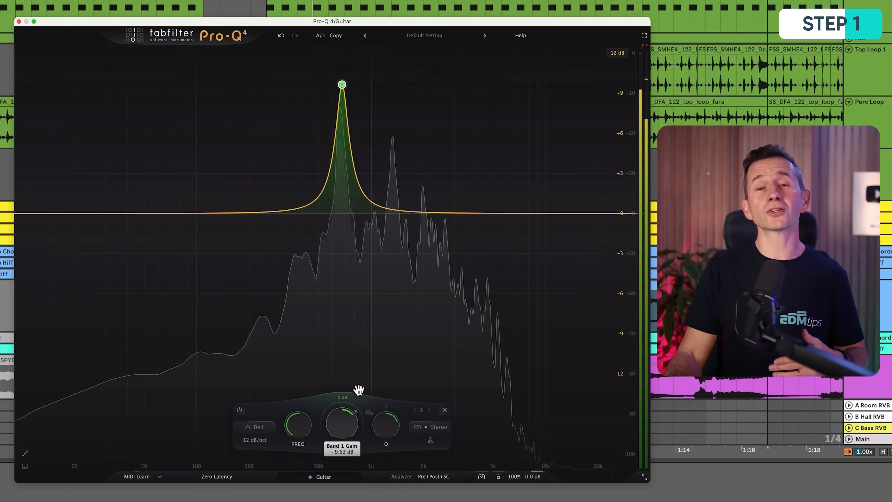
Sweep strongly boosted, narrow bell bands across the guitar's spectrum in Pro-Q 4 to search for resonant frequencies
click(358, 389)
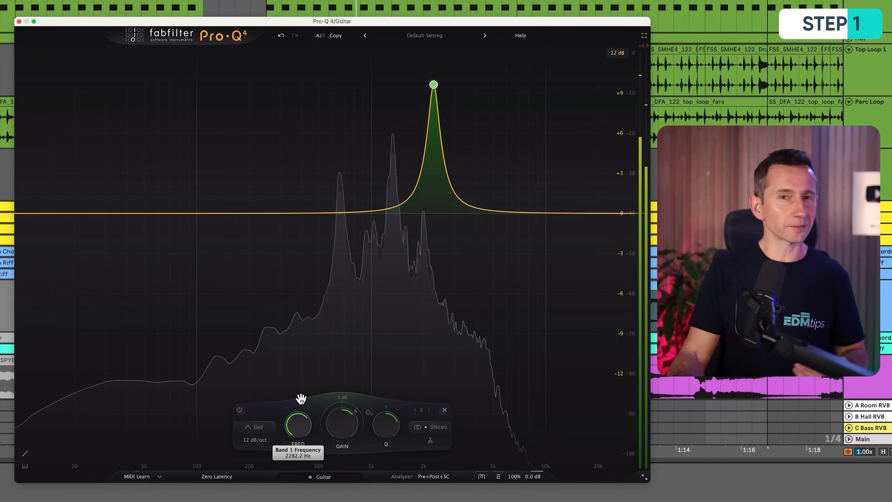
drag(311, 401, 341, 486)
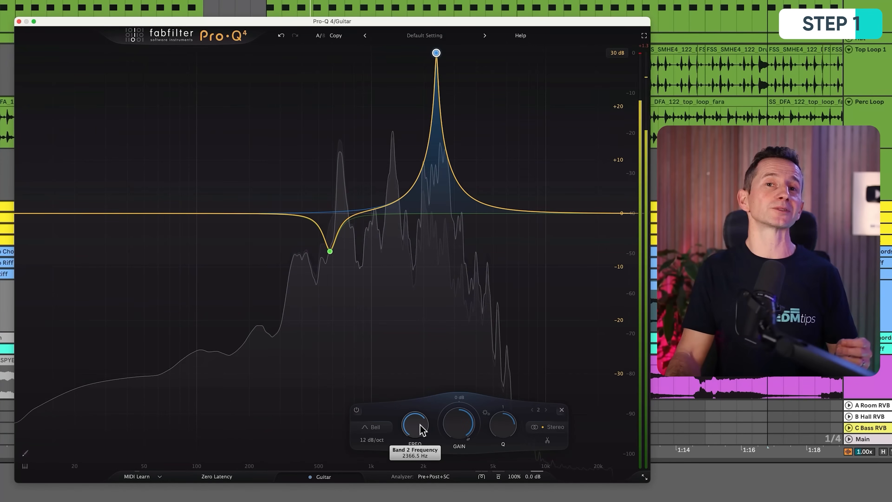
drag(421, 429, 419, 443)
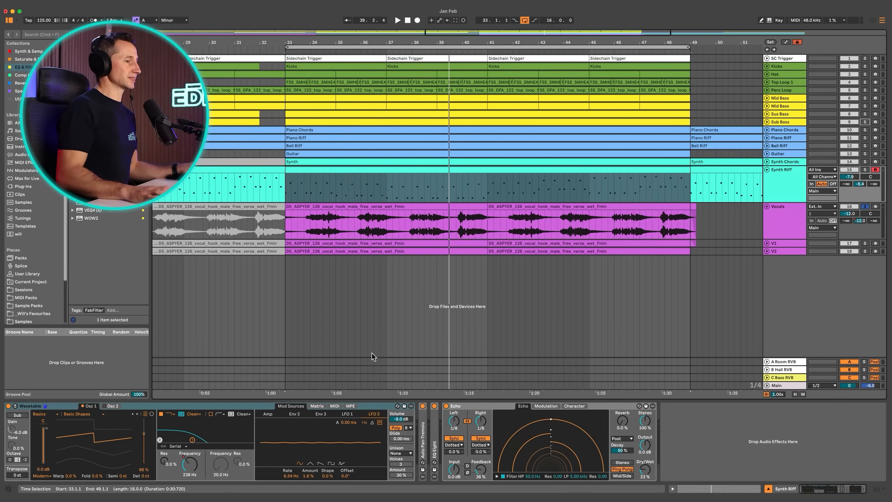
Play the Vocals track and inspect its Pro-Q 4 curve, closing the plug-in window when done
click(787, 221)
key(space)
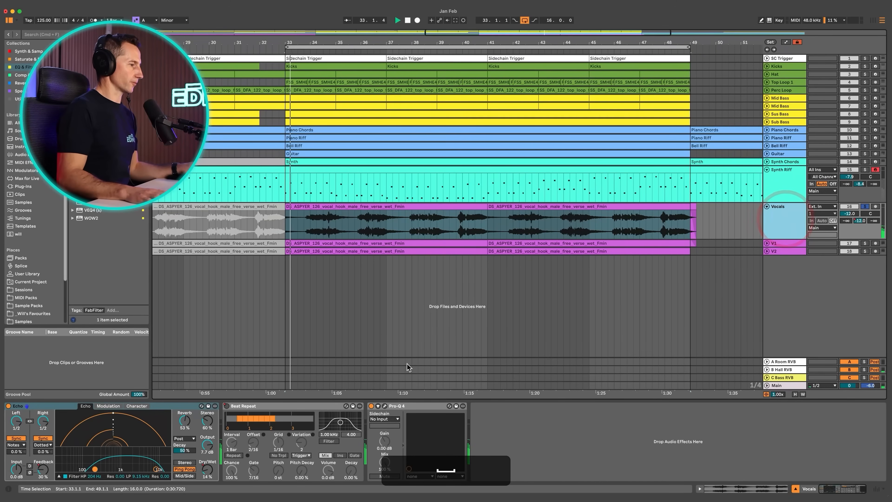
click(384, 406)
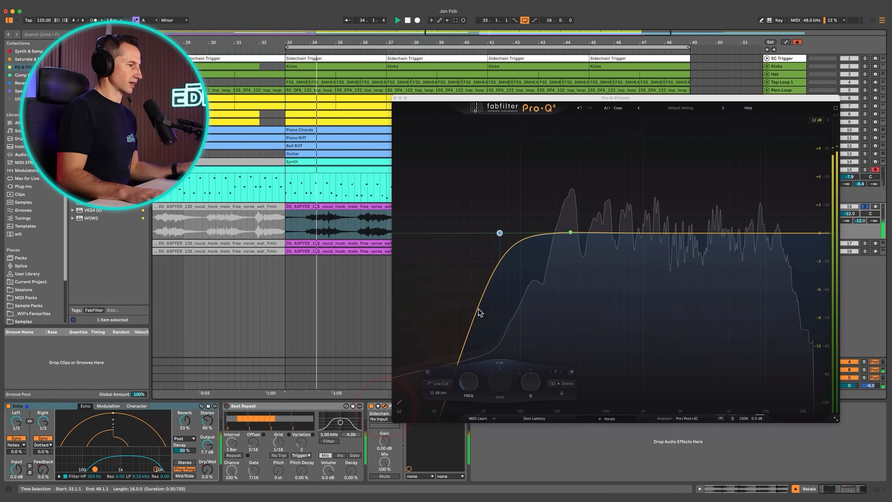
click(395, 98)
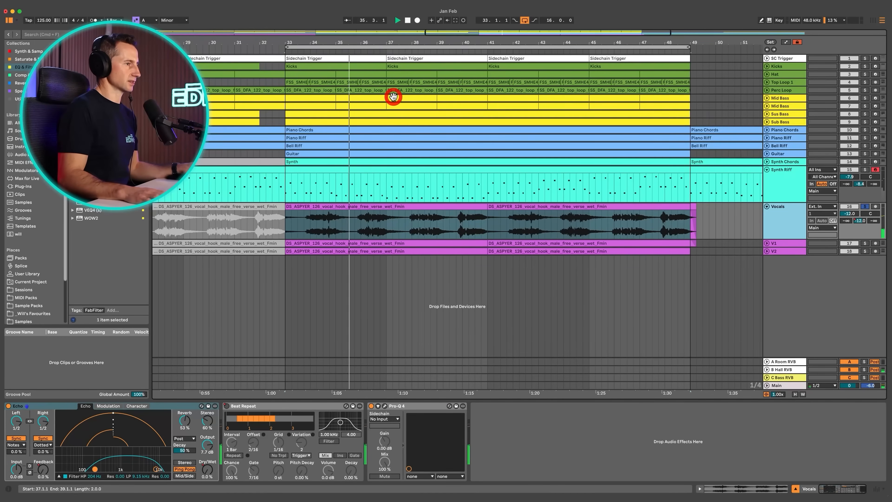
Solo the Kicks and Sus Bass tracks alongside the Vocals, and unfold the EQ Eight on Sus Bass
super+click(864, 66)
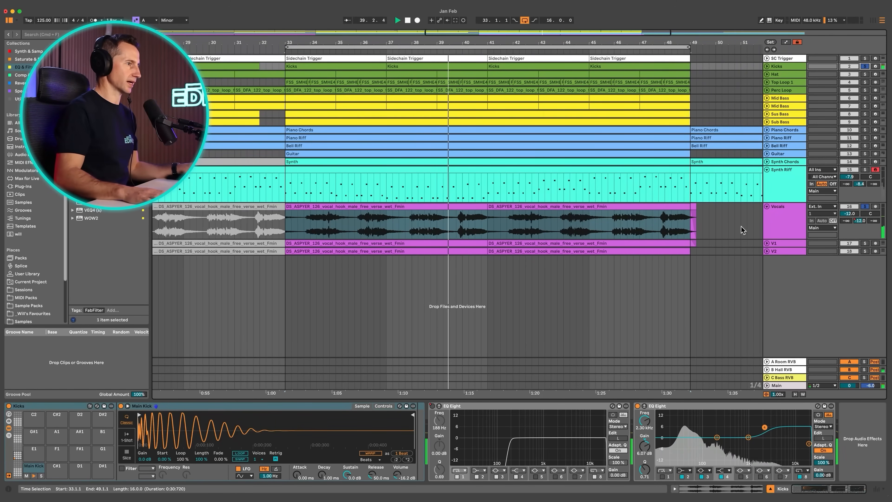
super+click(865, 114)
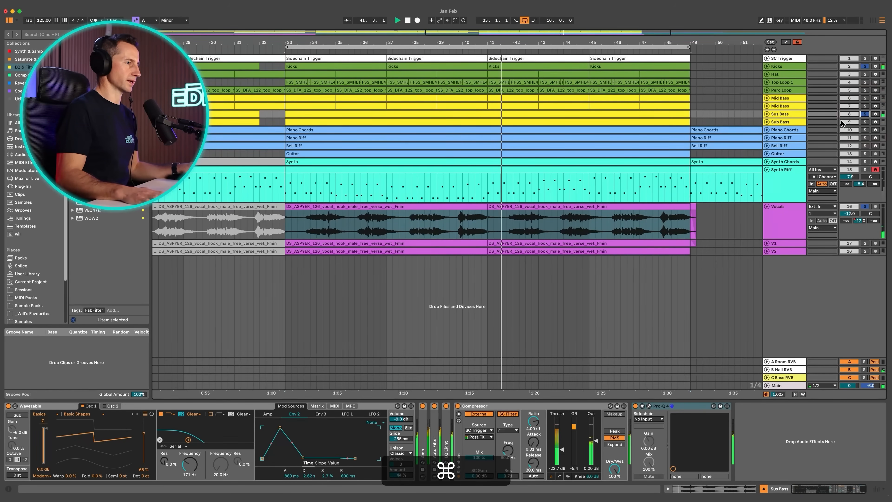
click(792, 113)
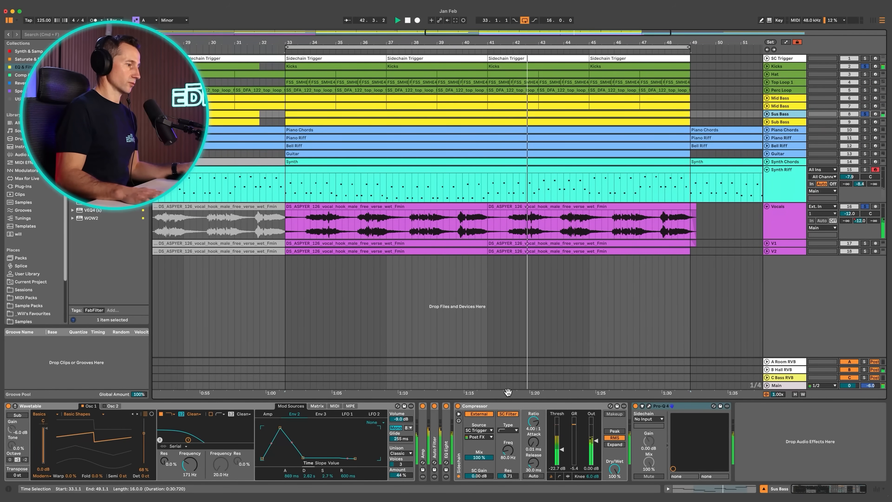
double_click(449, 434)
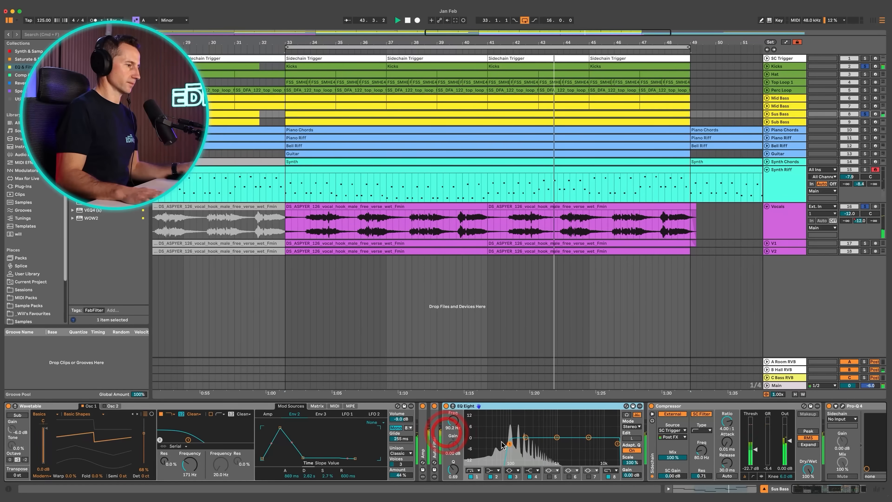
Add the Sub Bass track to the soloed tracks, show its devices and stop playback
super+click(865, 121)
click(786, 122)
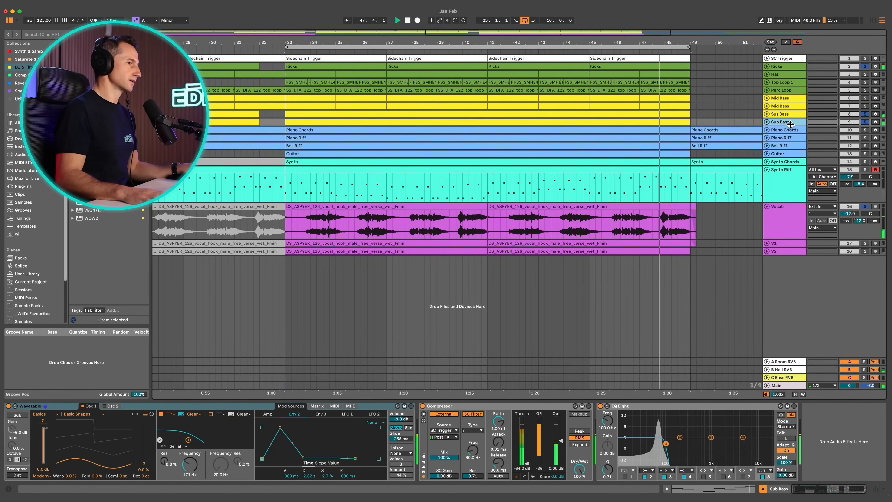
key(space)
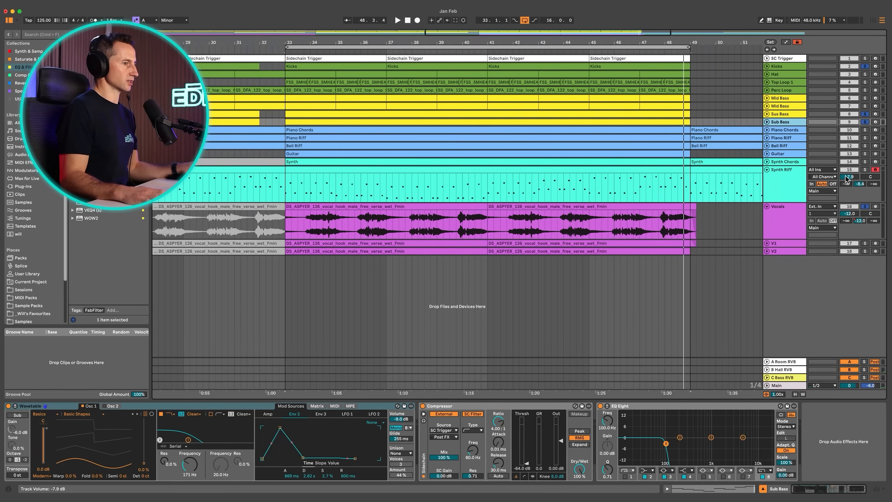
Play the Synth Riff with the soloed vocals, kick and bass in mono, and switch its solo off to compare
key(super)
super+click(866, 171)
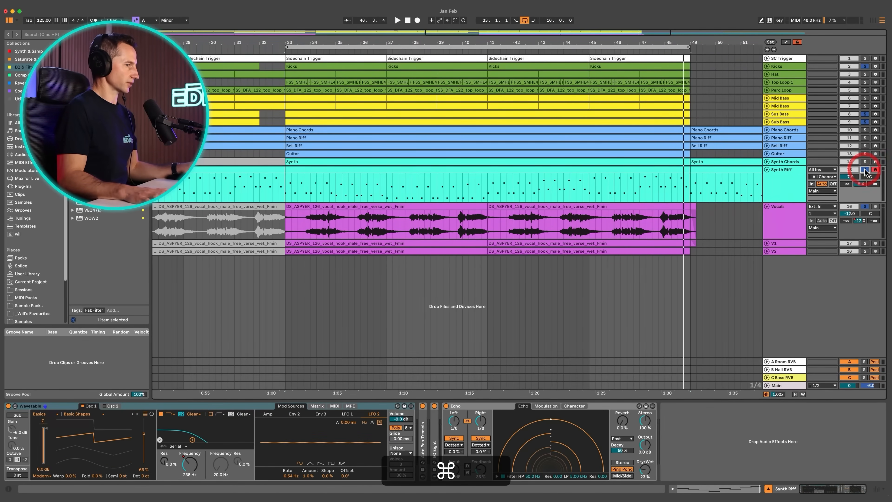
key(space)
click(777, 181)
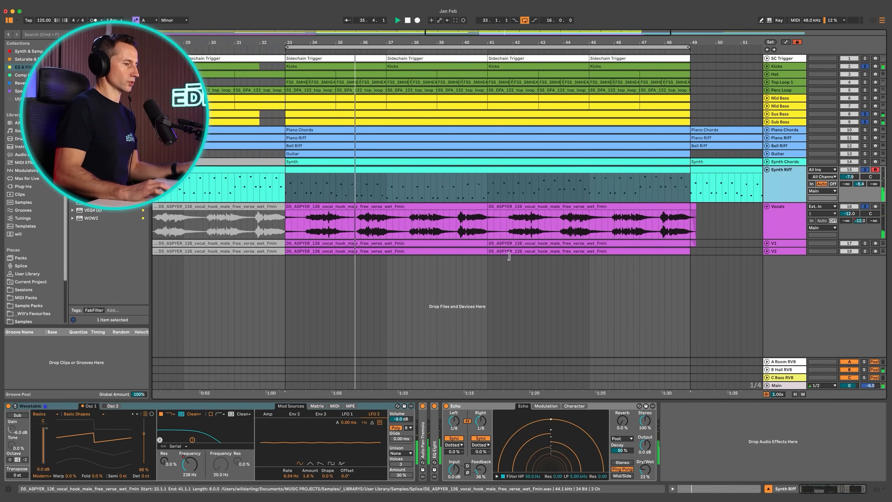
key(m)
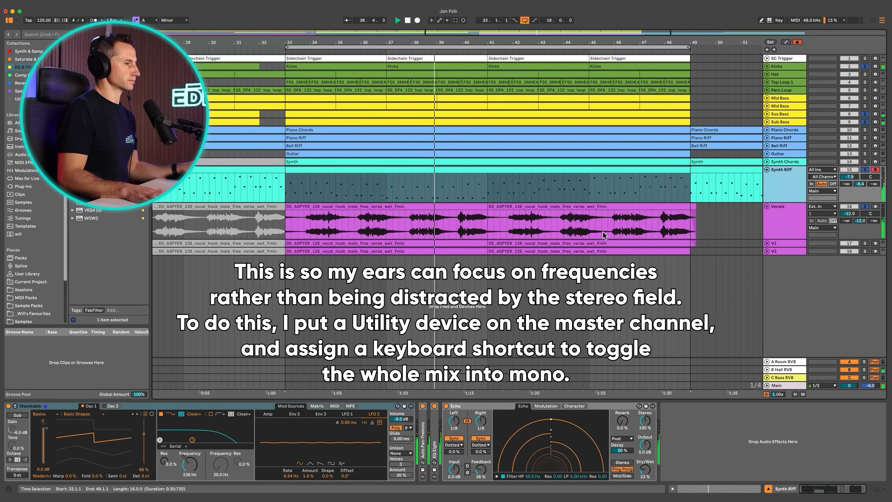
super+click(776, 178)
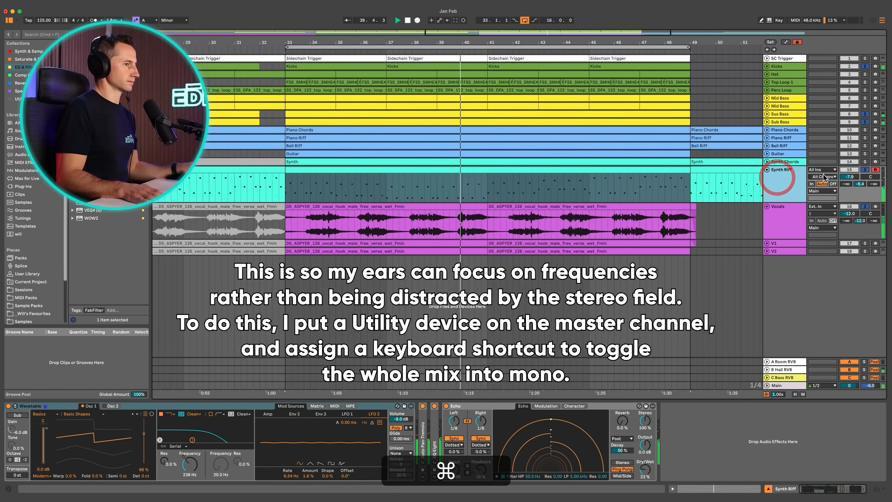
super+click(866, 170)
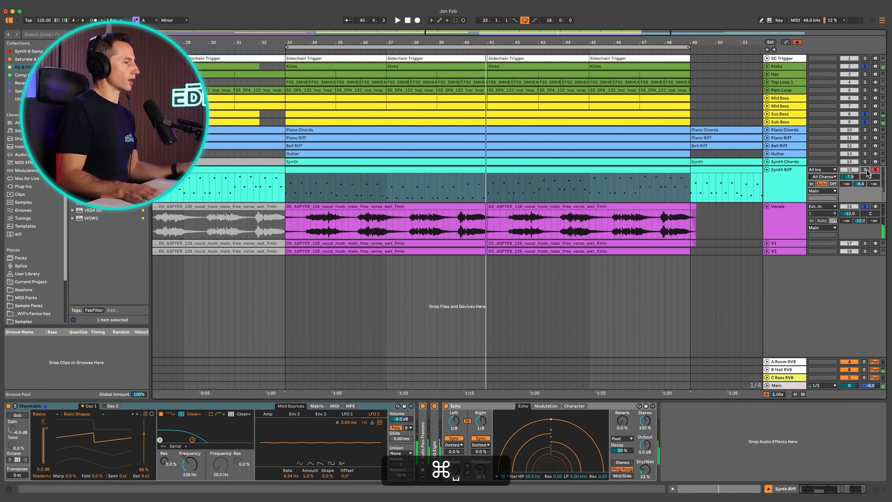
Add Pro-Q 4 to the Synth Riff and place its window beside the Vocals track's Pro-Q 4 during playback
super+click(777, 182)
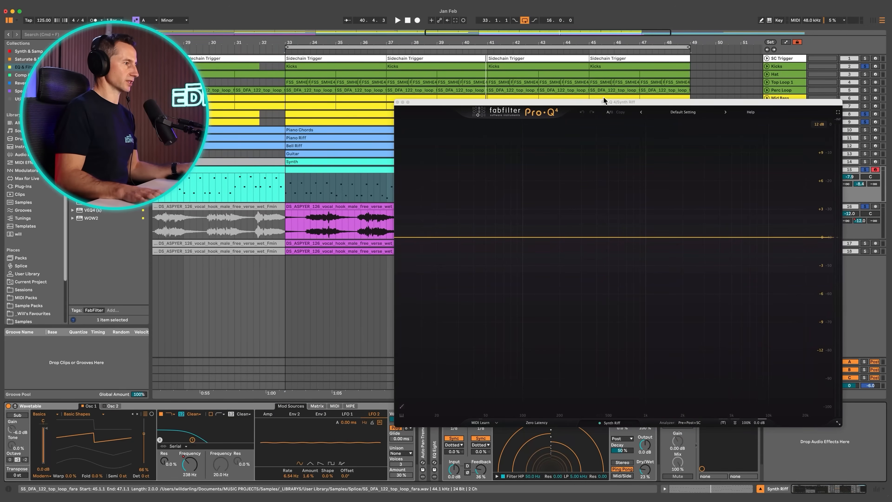
drag(604, 101, 276, 94)
click(786, 211)
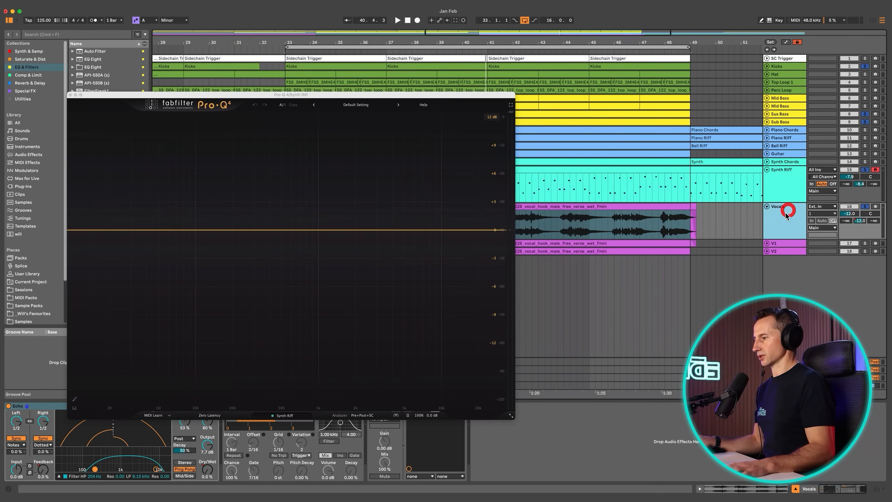
drag(341, 97, 692, 53)
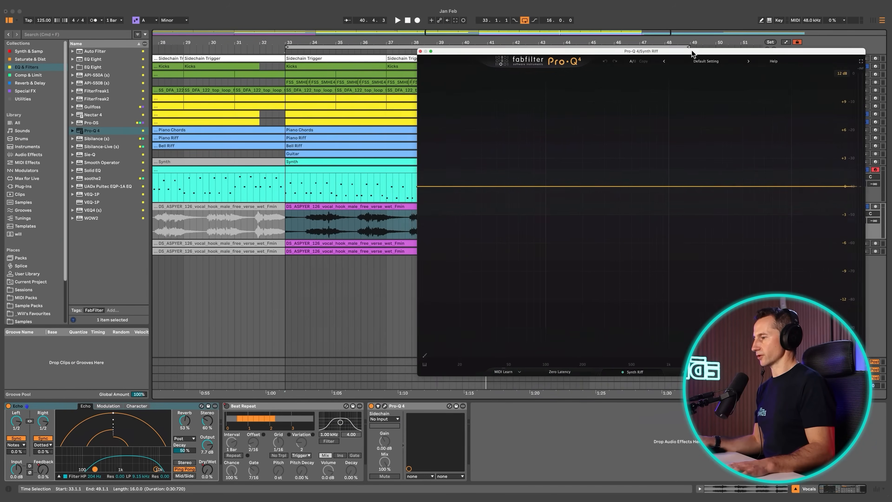
click(384, 406)
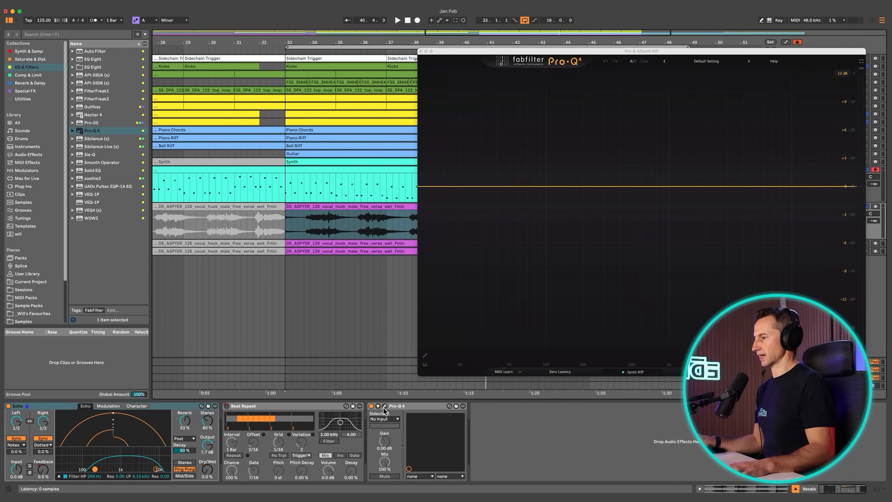
drag(519, 99, 182, 48)
drag(590, 53, 496, 52)
key(space)
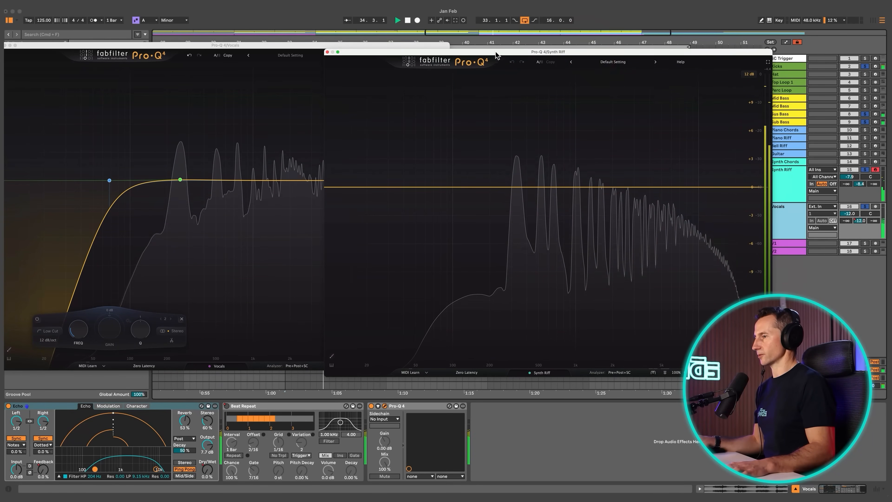
drag(571, 52, 597, 44)
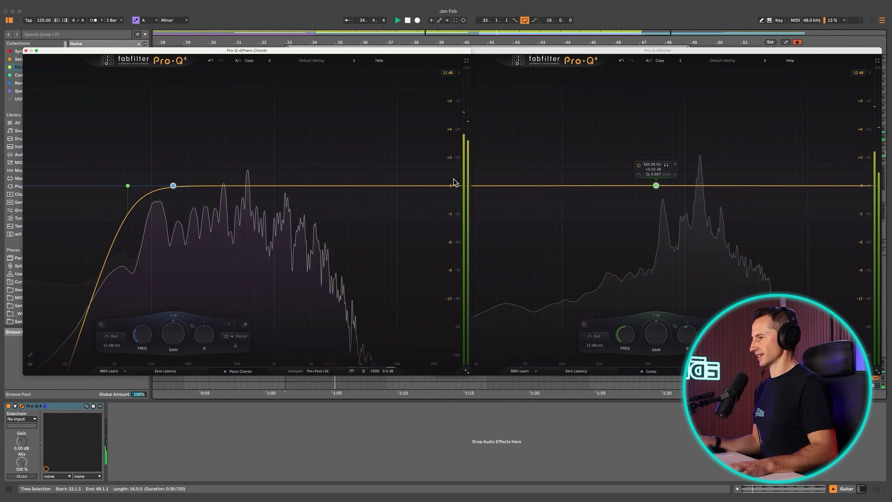
Cut the Guitar by about 3 dB near 530 Hz and the Piano Chords by about 1.8 dB near 350 Hz
click(655, 187)
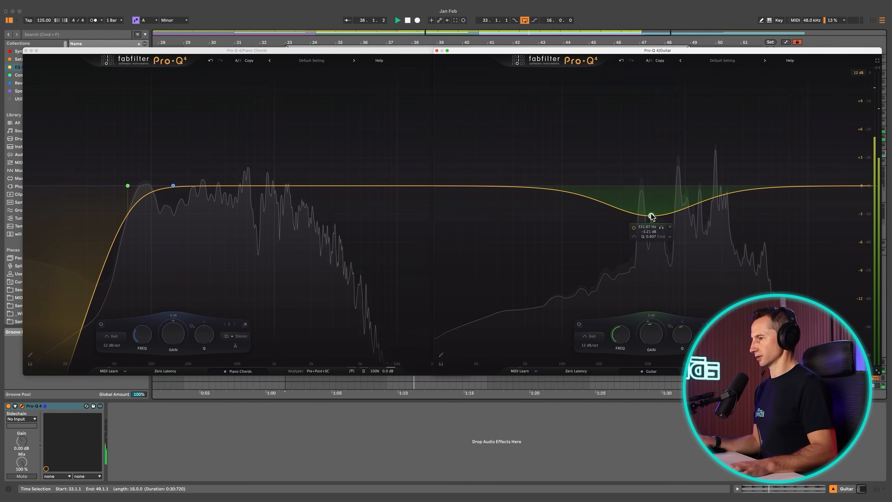
click(230, 187)
drag(230, 187, 223, 192)
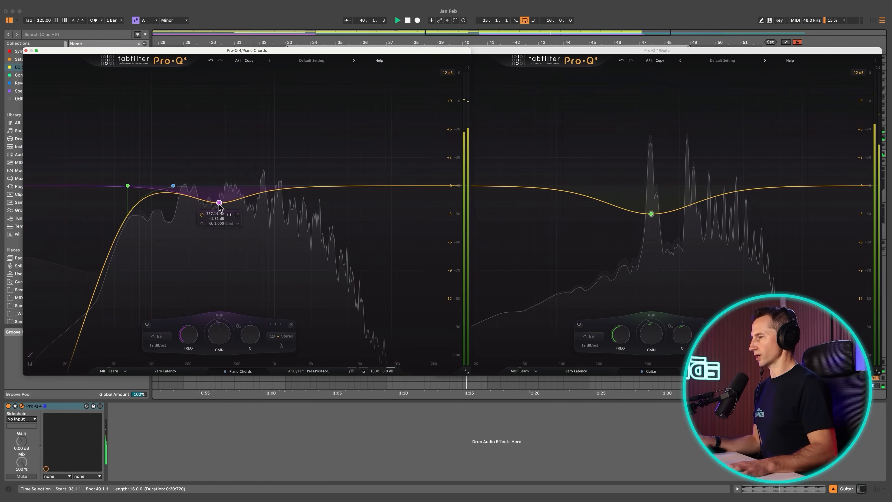
click(651, 213)
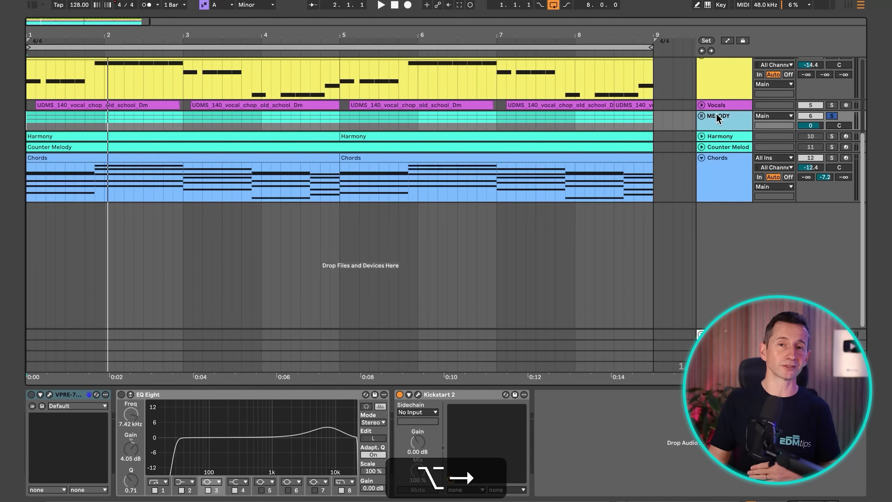
Unfold the MELODY group and its Pluck Texture track, and enable the EQ Eight on Bright Piano
click(701, 116)
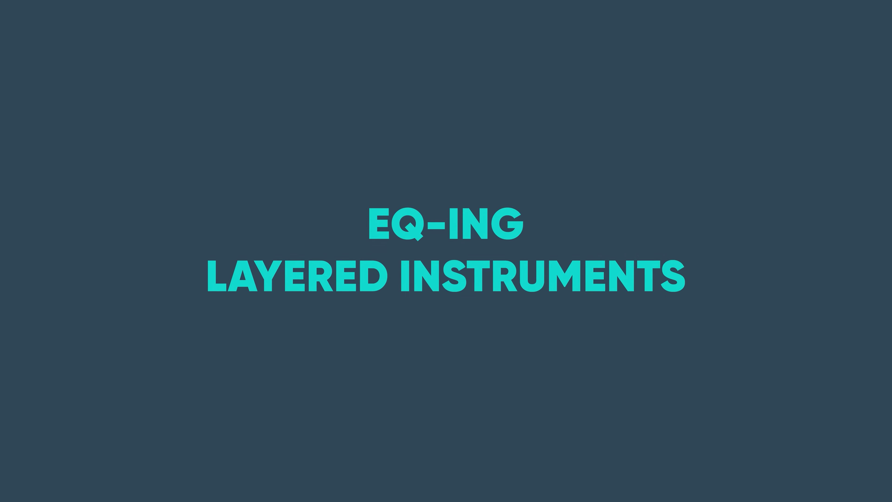
click(703, 266)
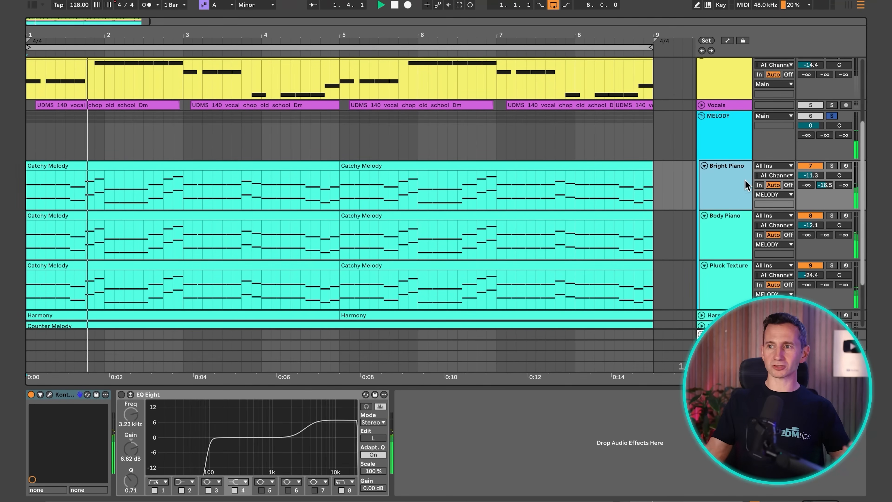
click(121, 395)
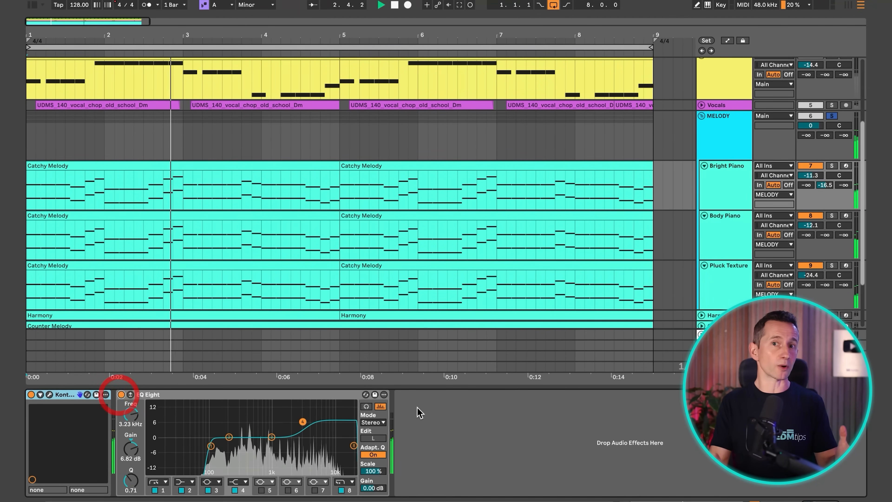
Enable the EQ Eight on the Body Piano and Pluck Texture tracks, and end the solo on Pluck Texture
click(725, 232)
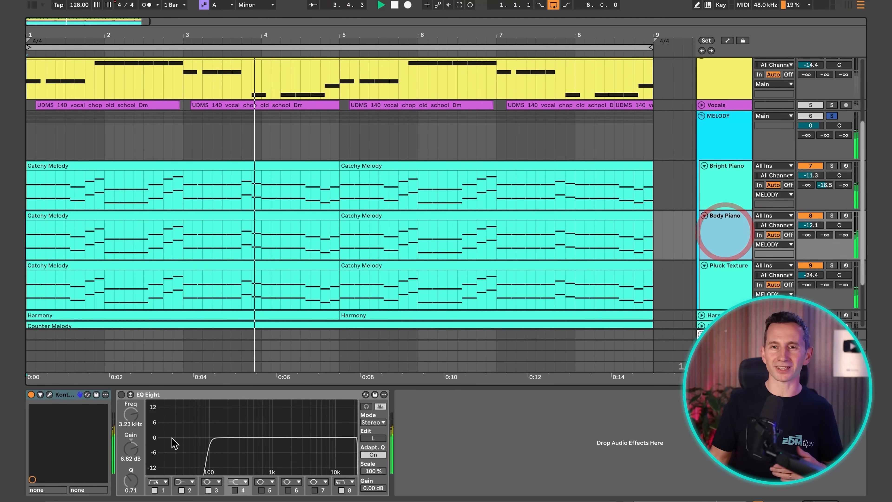
click(120, 394)
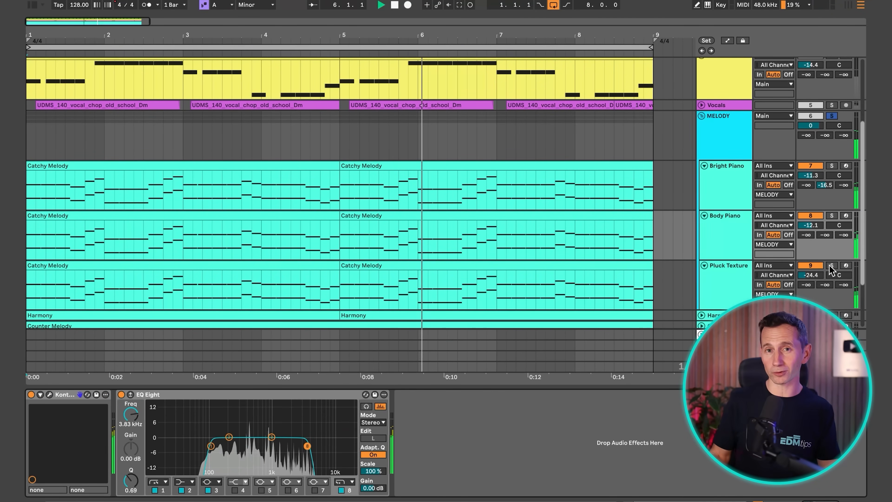
click(730, 277)
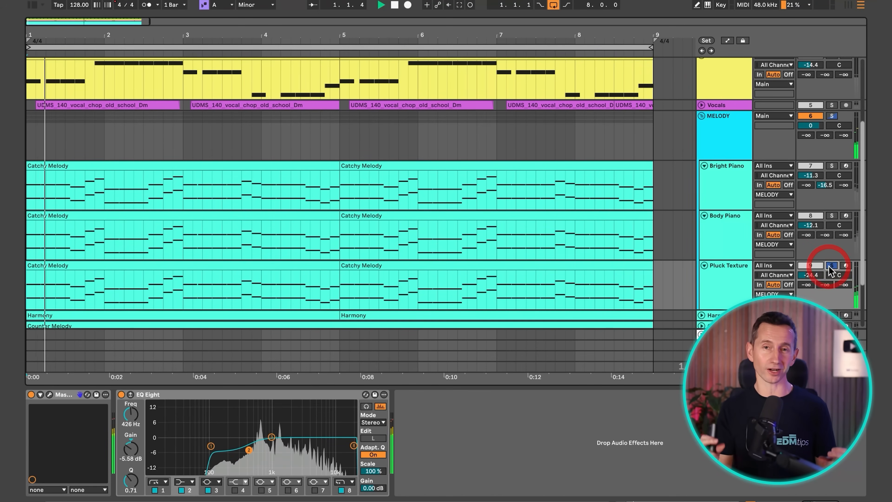
click(831, 266)
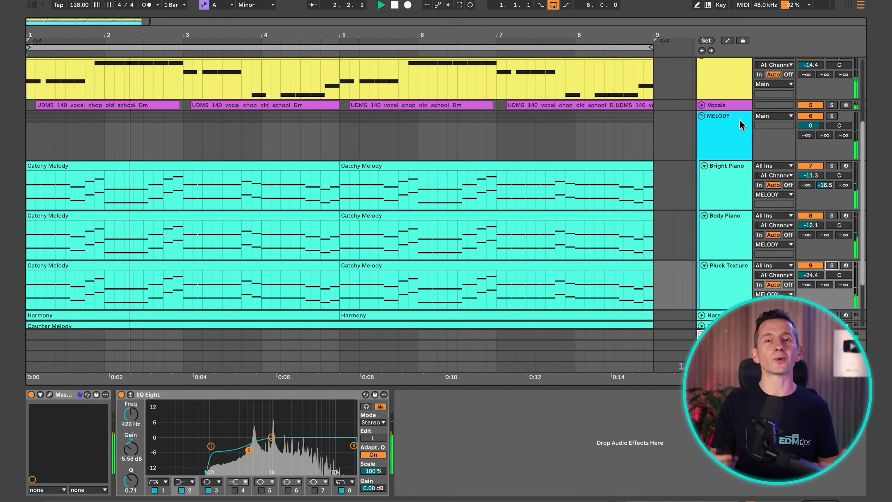
Enable the VPRE-73 preamp and EQ Eight on the MELODY group, and close the preamp's window
click(725, 122)
click(52, 395)
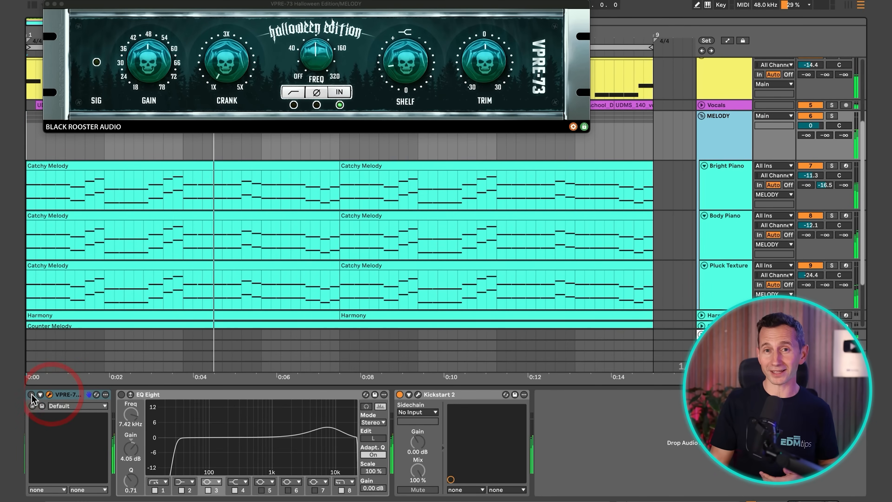
click(32, 394)
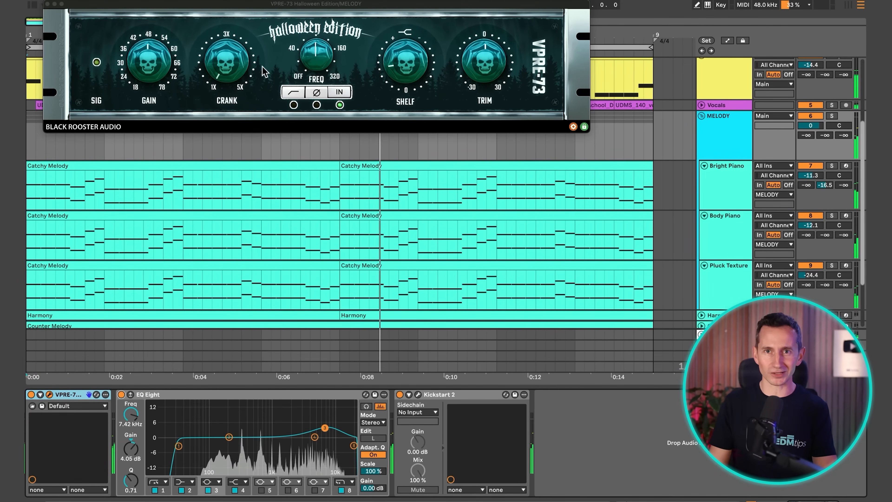
click(47, 4)
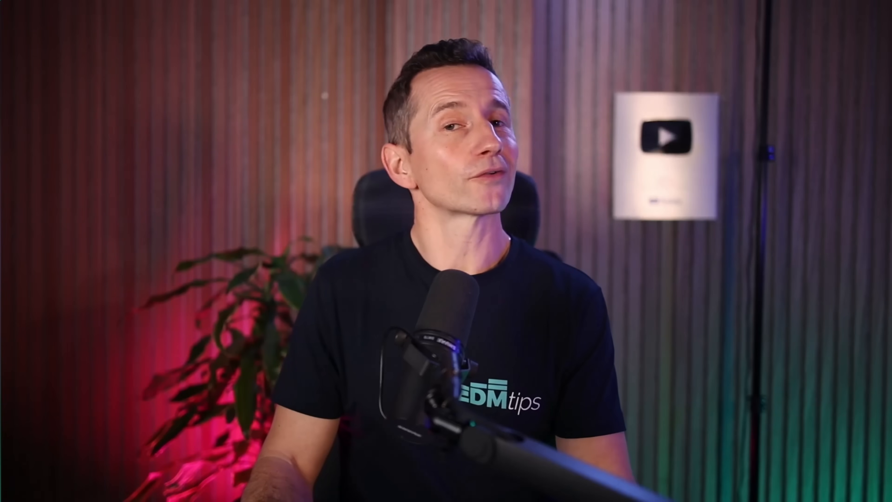